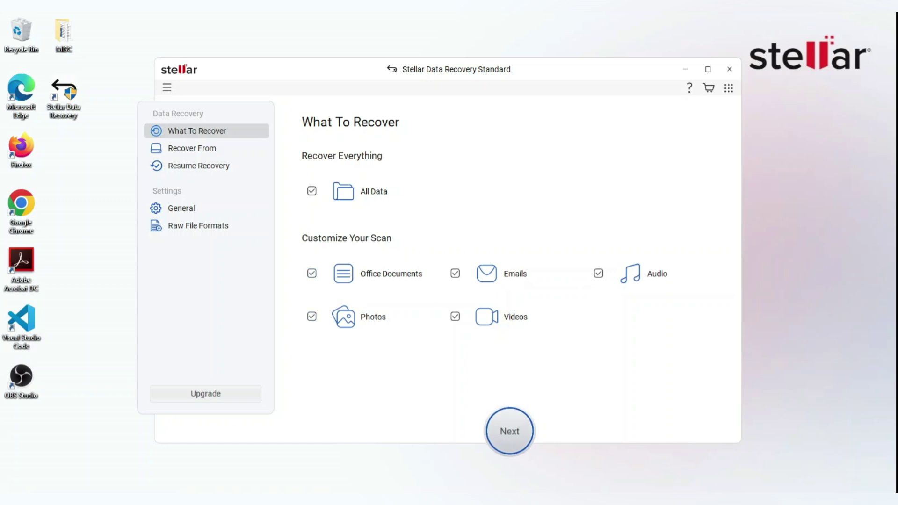
Advance past What To Recover and select the SANDISK (F:) drive for scanning.
left_click(509, 431)
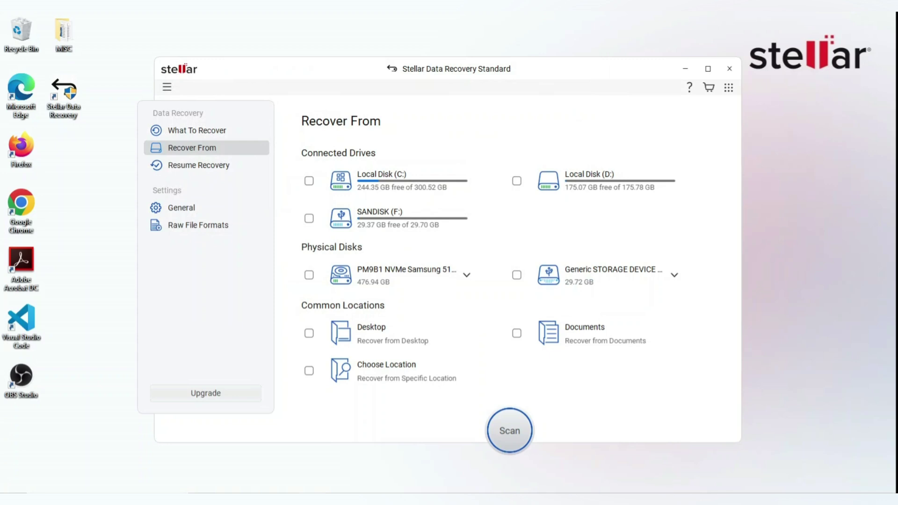
left_click(308, 218)
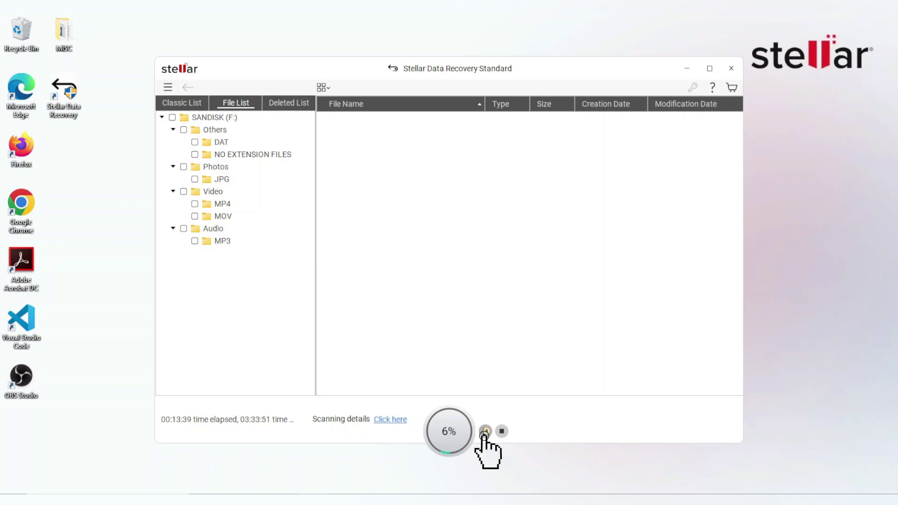
Stop the SANDISK scan once 47 files (340.21 MB) are listed.
left_click(501, 431)
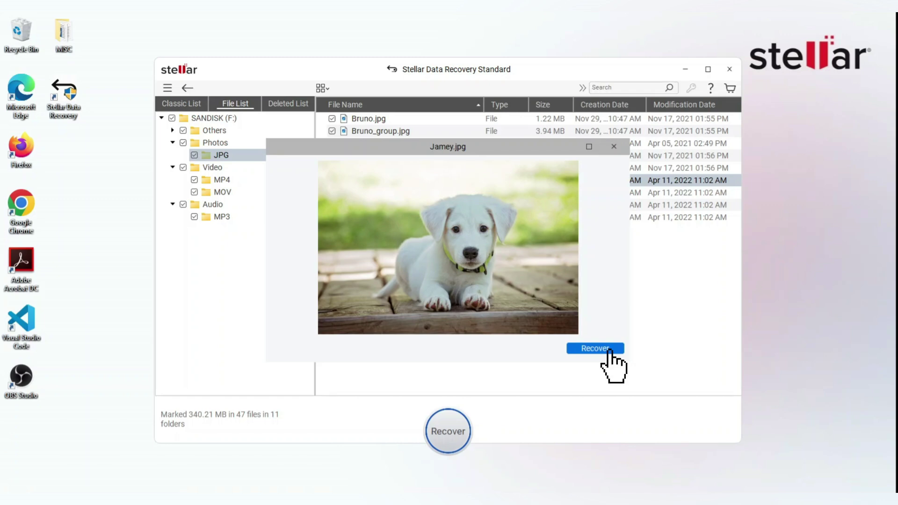
Recover the marked files from the Jamey.jpg preview into Documents\Recovered.
left_click(608, 351)
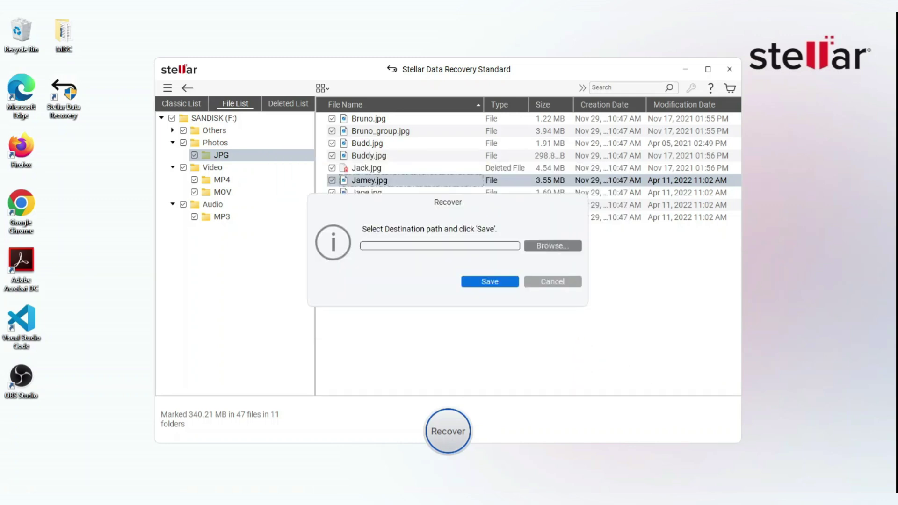
left_click(553, 246)
left_click(283, 224)
left_click(370, 209)
left_click(579, 368)
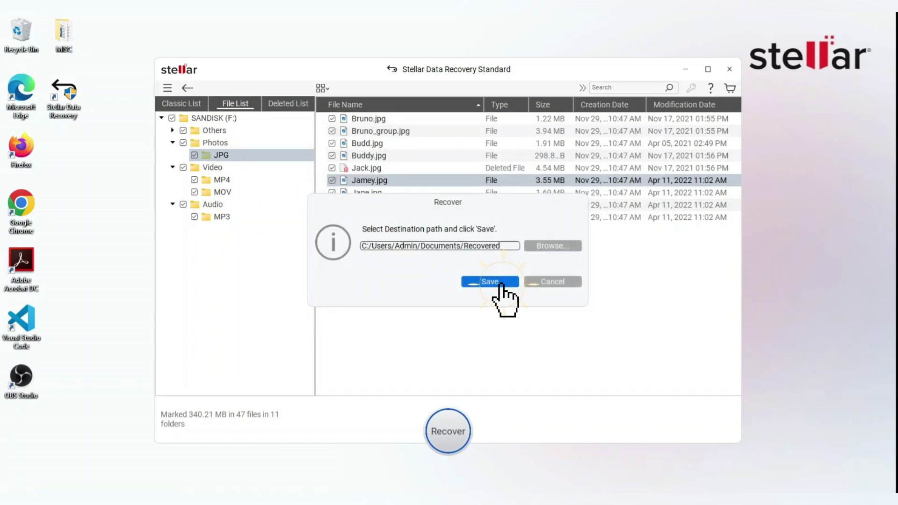
left_click(505, 297)
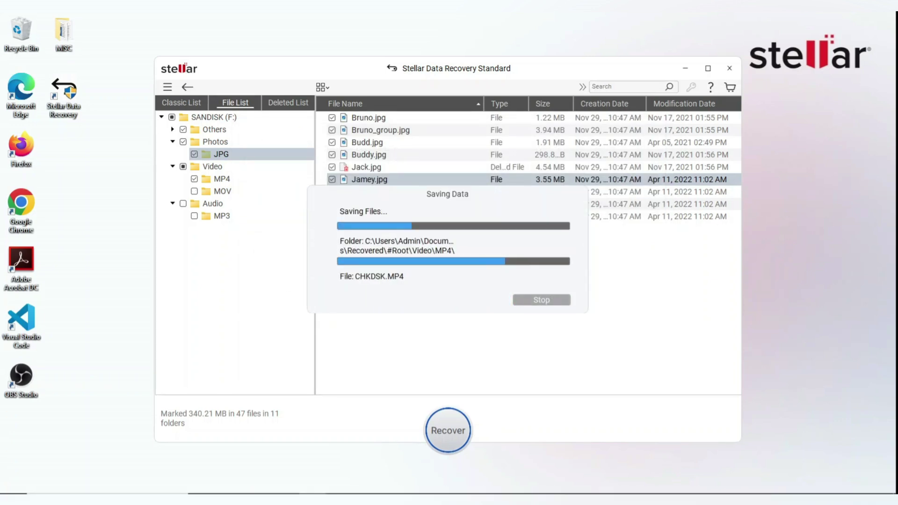